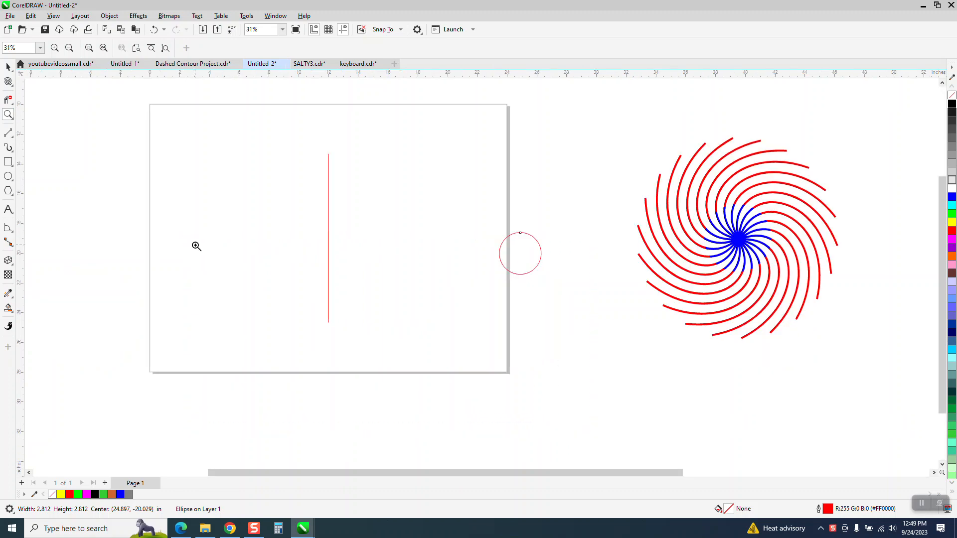
Select the vertical red line on the page and open the Rotate transformation settings
key(space)
click(328, 214)
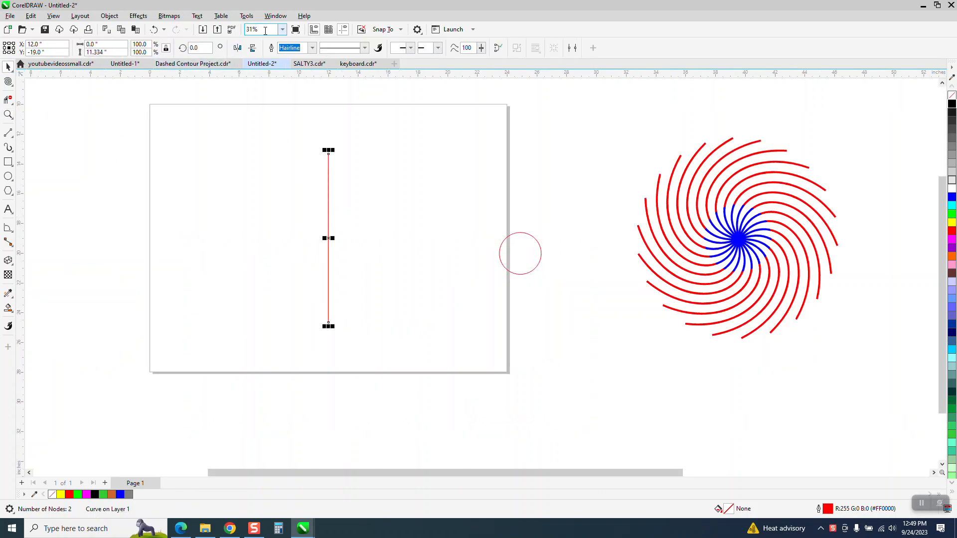
click(275, 15)
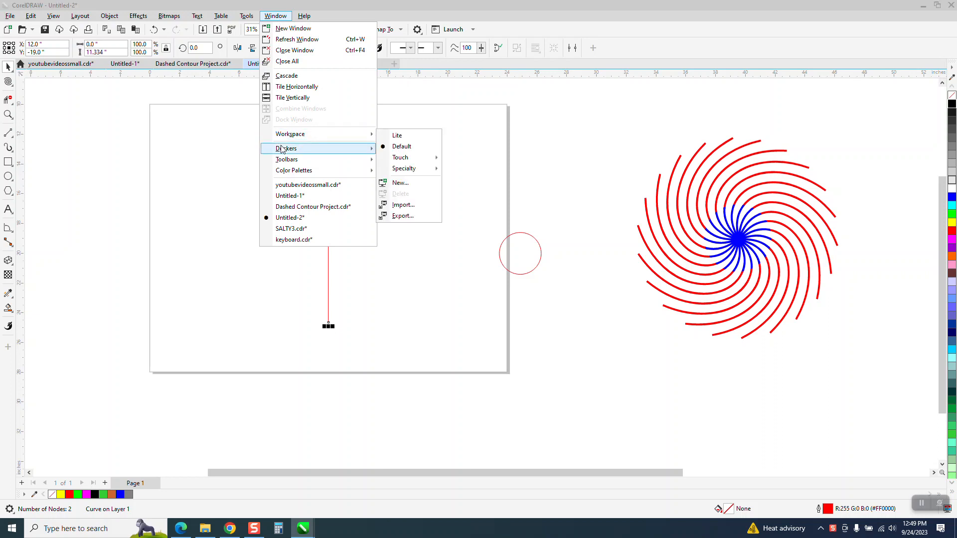
mouse_move(286, 148)
click(404, 202)
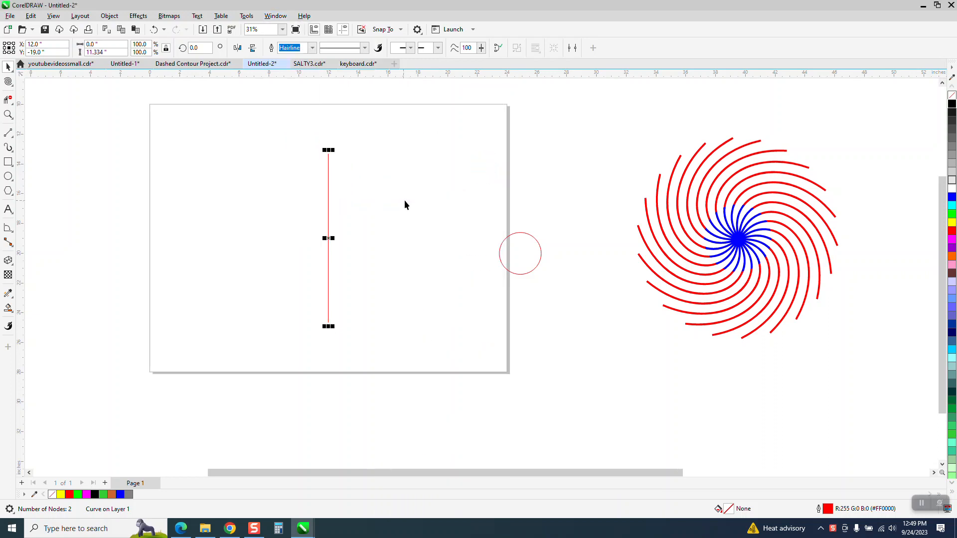
Create 10 rotated copies of the line around its own centre at an angle of 360/11 degrees
drag(856, 112, 819, 121)
text(0)
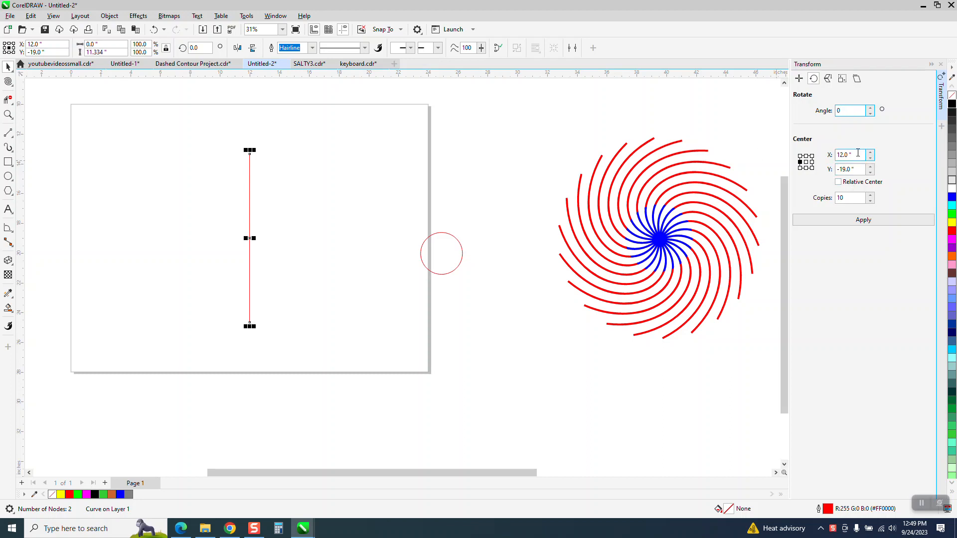
double_click(852, 112)
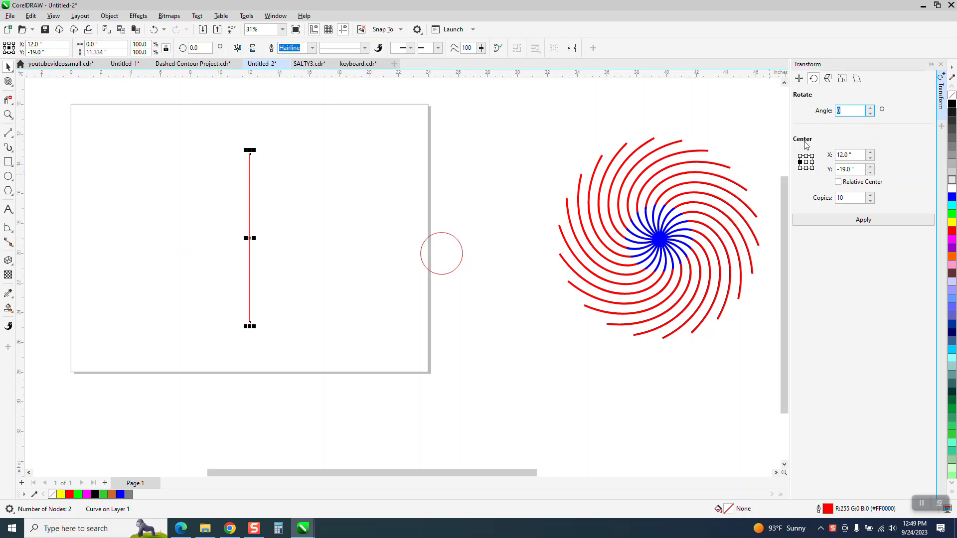
text(360/11)
key(Return)
drag(859, 112, 785, 134)
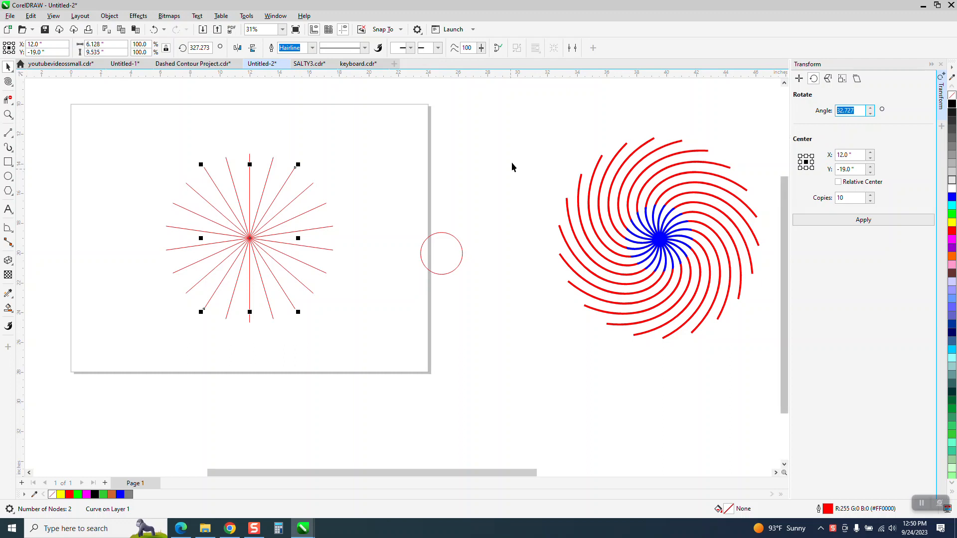
Select all the lines of the starburst on the page and group them
click(409, 153)
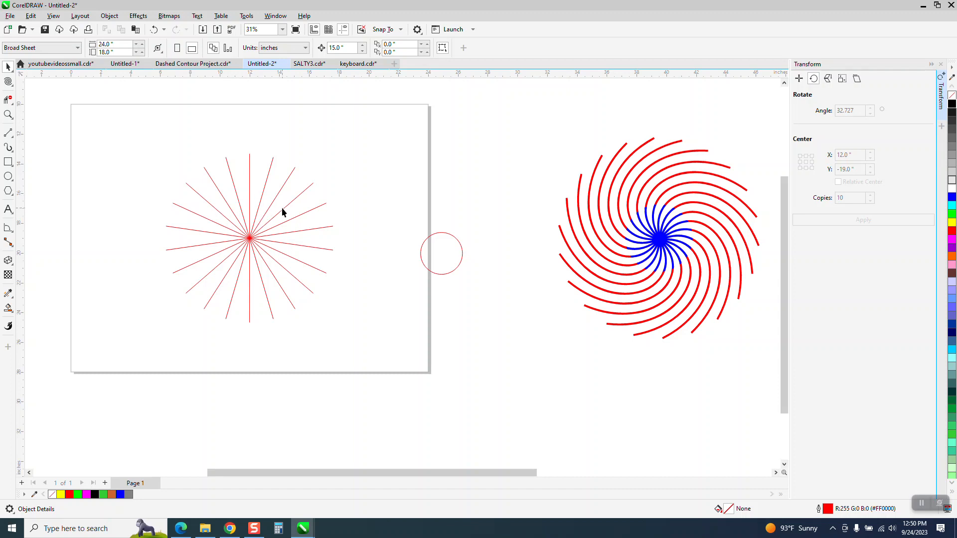
click(250, 194)
drag(126, 126, 459, 374)
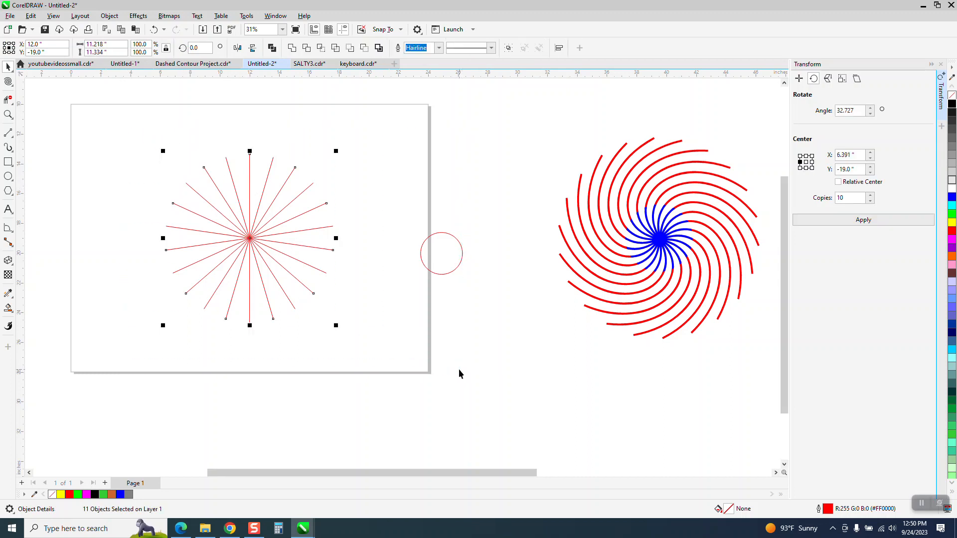
key(ctrl+g)
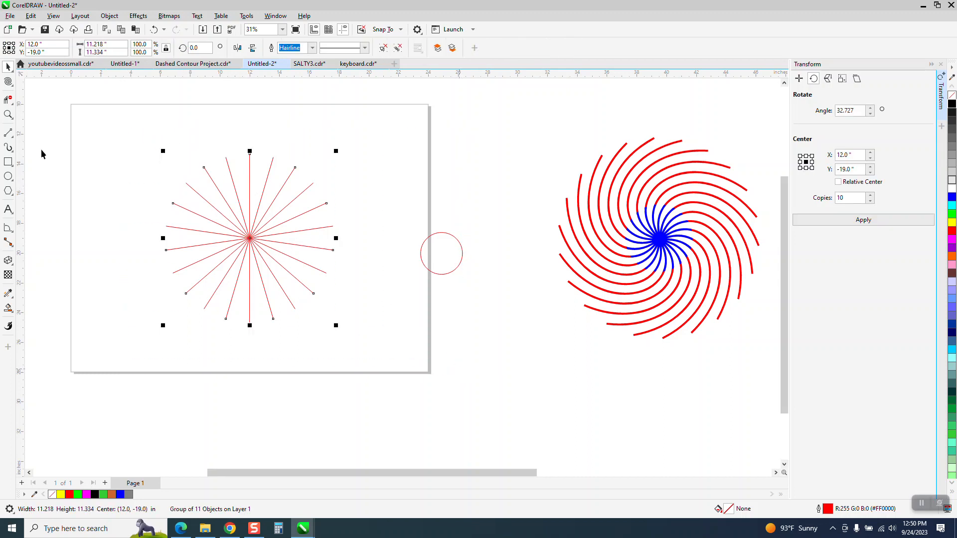
Twirl the grouped starburst at its centre with the Twirl tool, using a 20-inch nib and a rate of 11
click(9, 82)
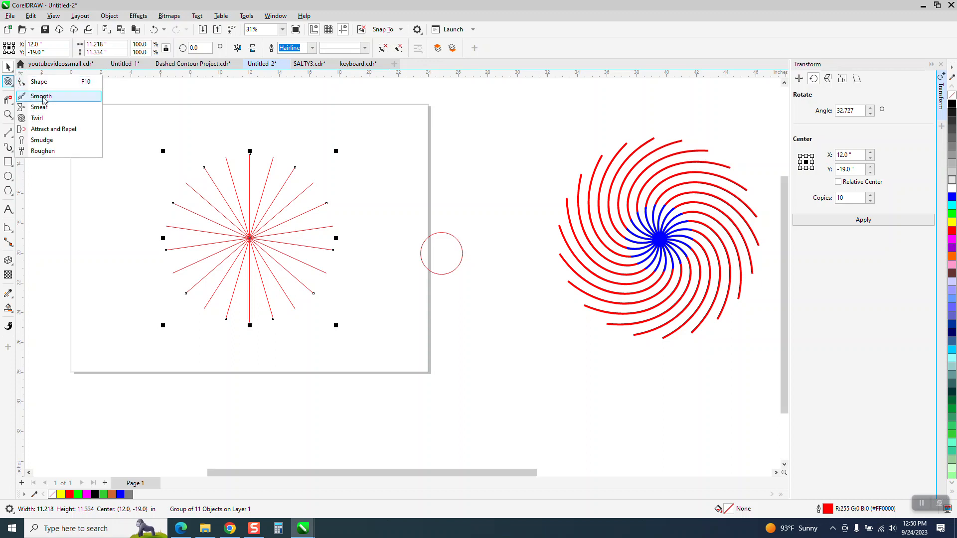
click(37, 118)
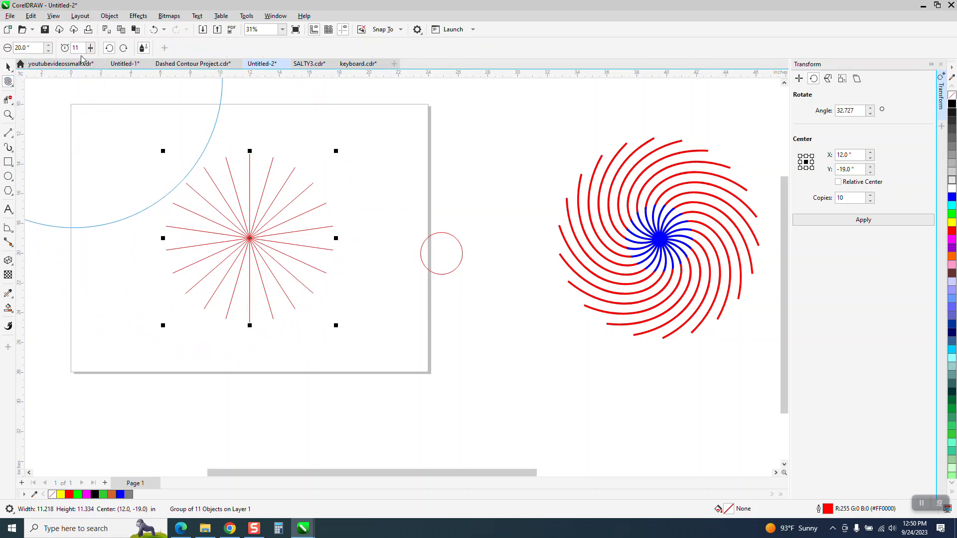
click(250, 238)
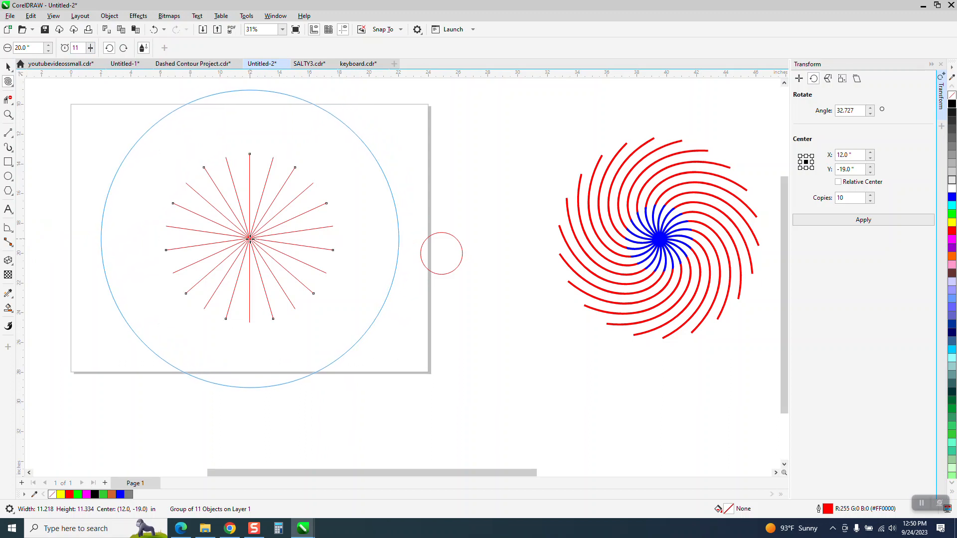
drag(250, 239, 262, 240)
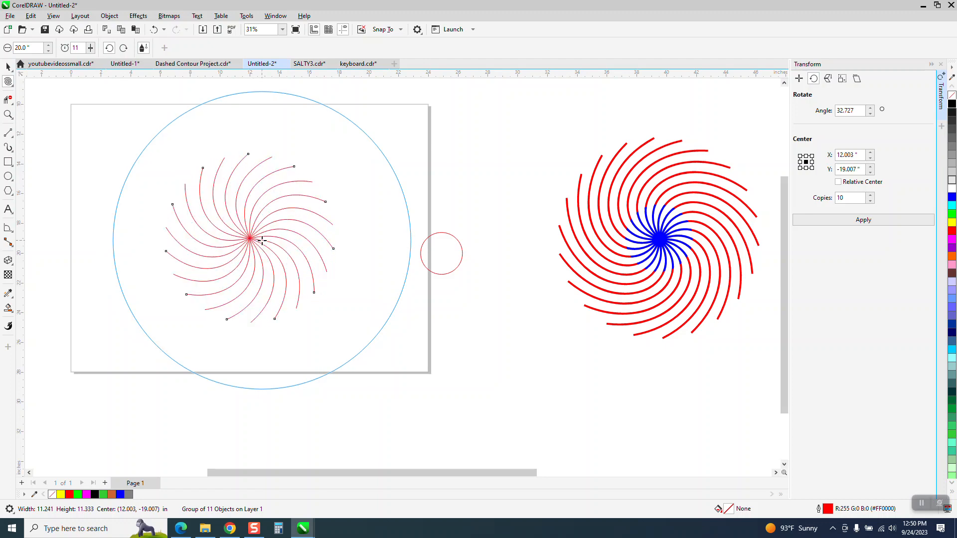
click(8, 66)
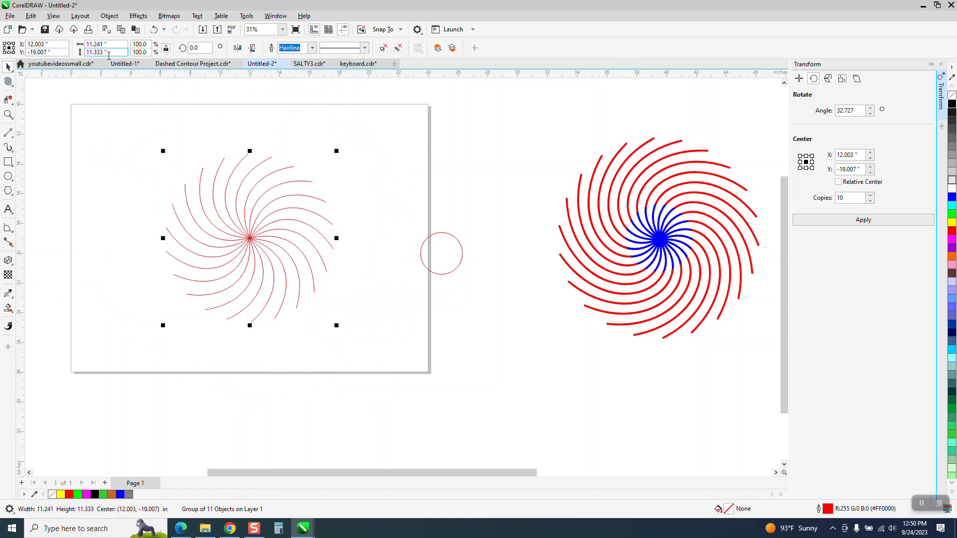
Ungroup the twirled starburst into its individual curves
click(109, 16)
mouse_move(128, 185)
click(266, 198)
drag(124, 131, 387, 374)
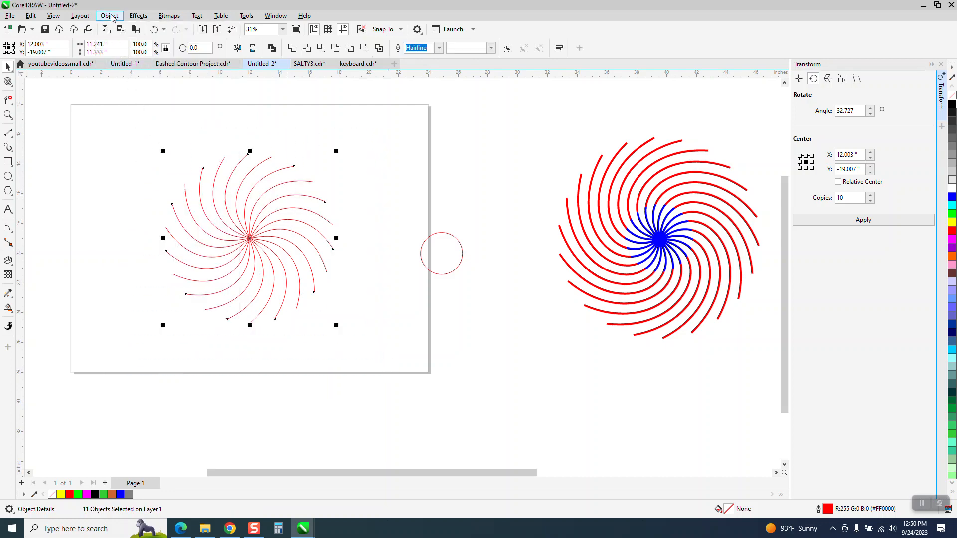
click(110, 16)
click(375, 166)
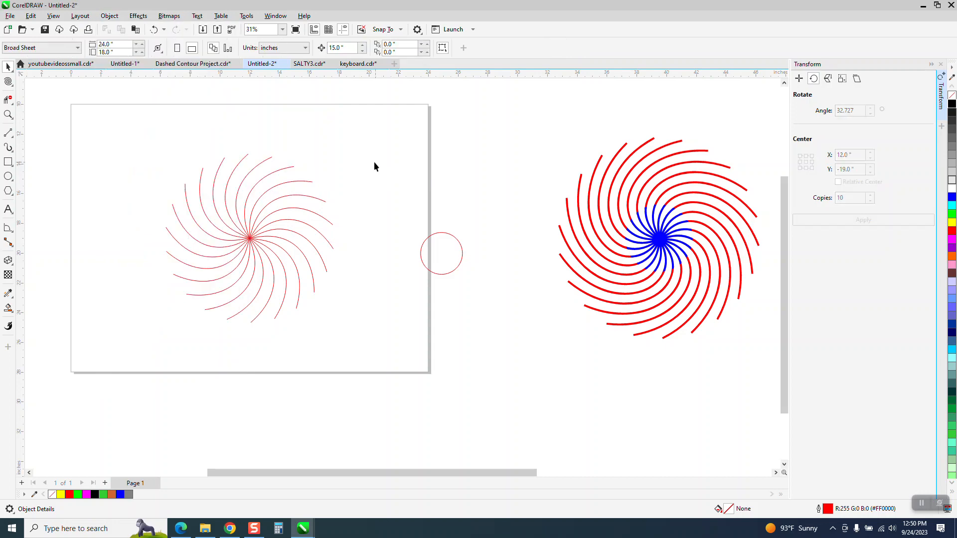
Select all the twirled curves on the page and set their outline width to 0.125 in
drag(245, 257, 388, 349)
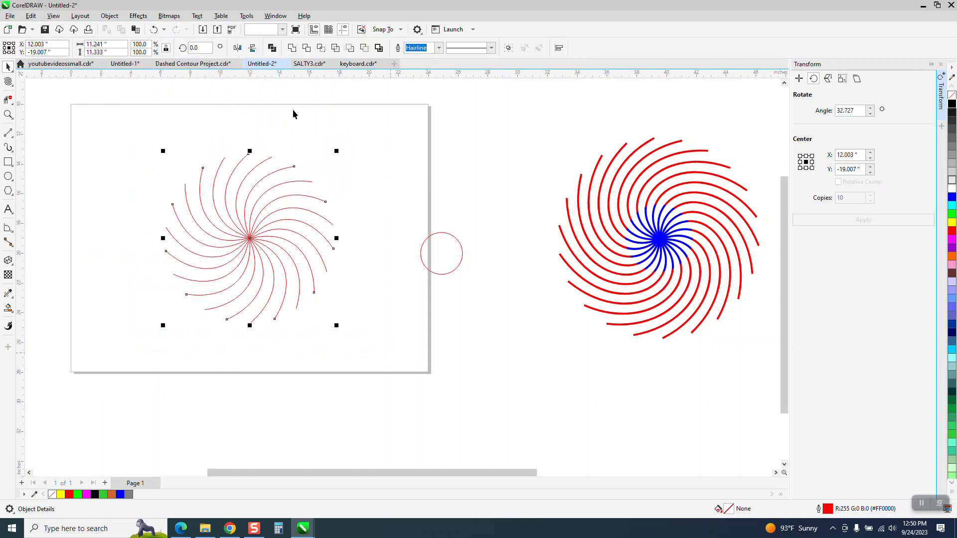
click(439, 48)
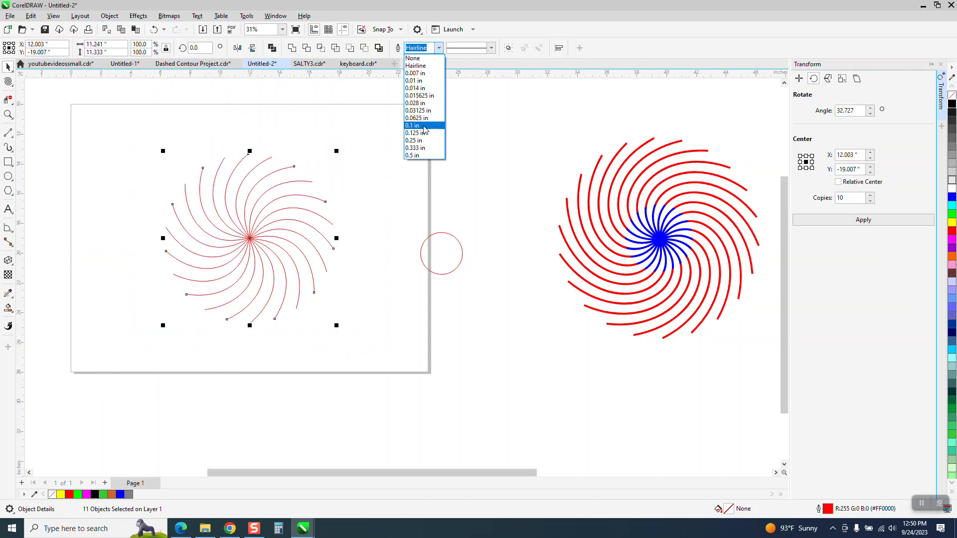
click(421, 138)
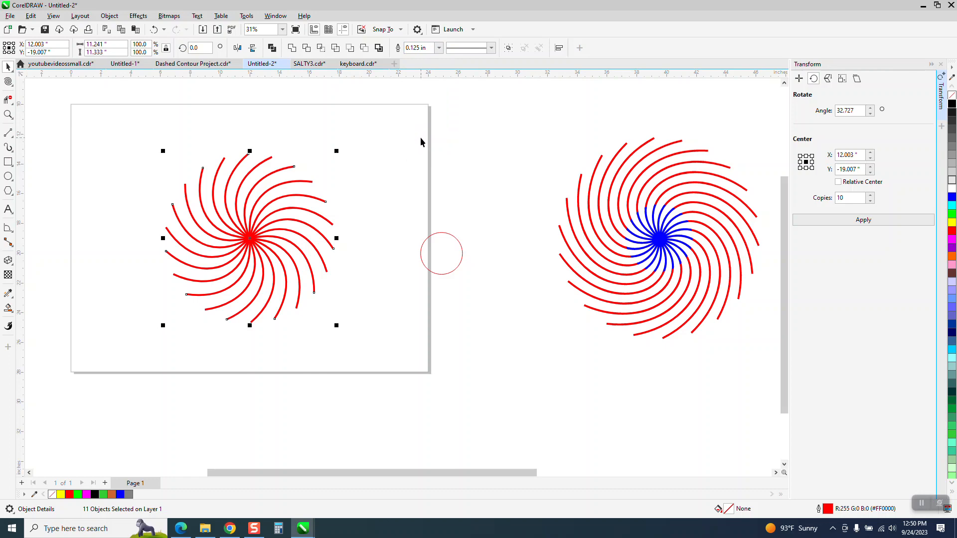
Convert the twirled curves' outlines to objects, then give them black hairline outlines and no fill
click(108, 16)
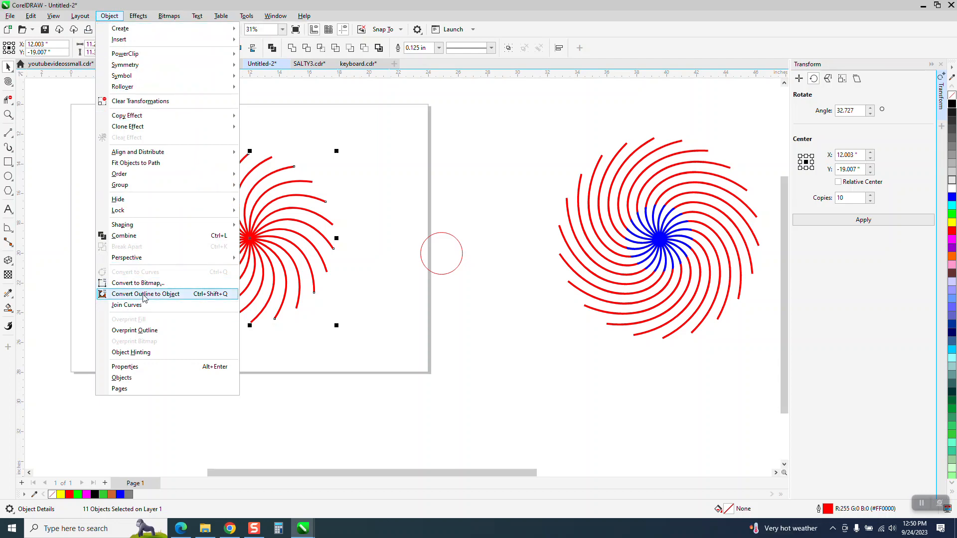
key(Escape)
right_click(951, 97)
right_click(951, 103)
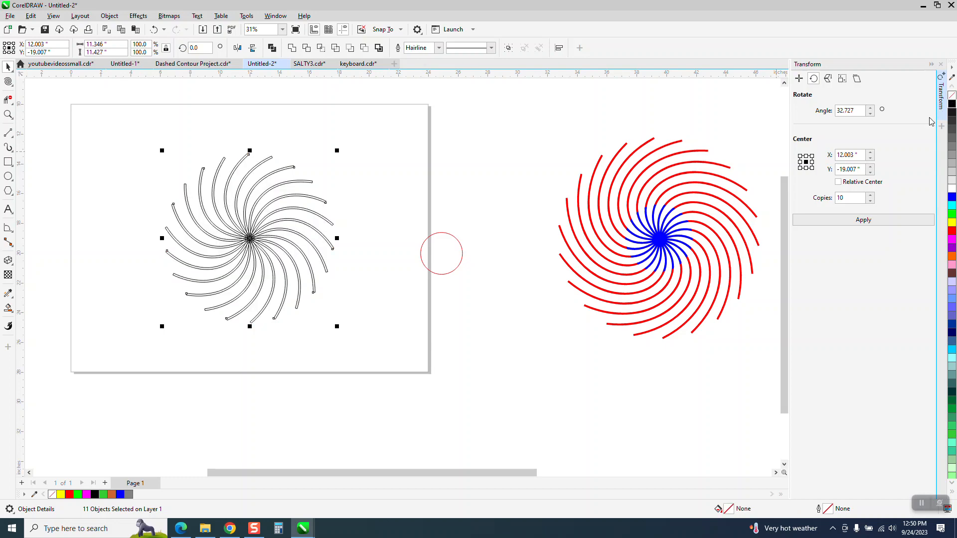
Centre the small red circle on the page so it sits over the middle of the swirl
key(Escape)
click(459, 255)
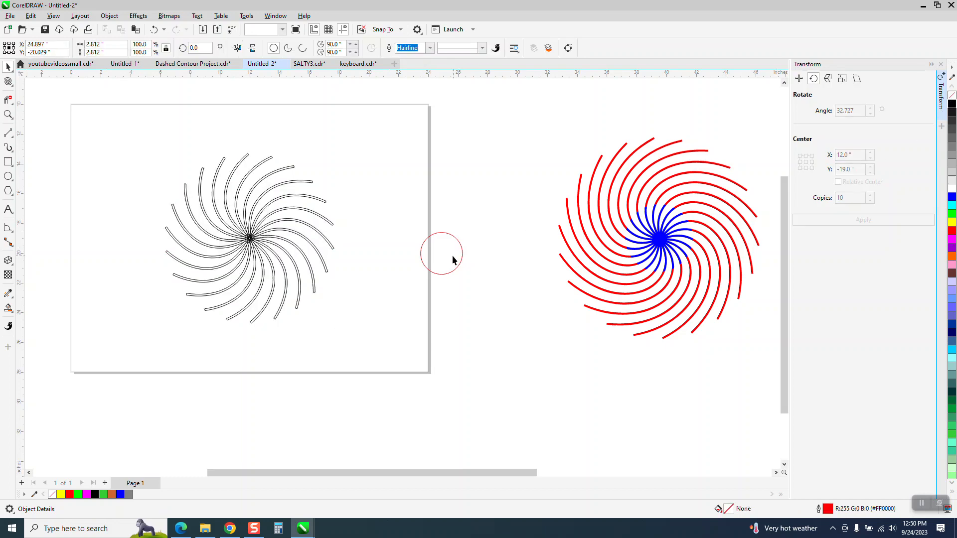
key(p)
Smart Fill the part of one swirl arm inside the circle with blue and nudge the filled piece 15 inches to the right
click(8, 115)
drag(127, 138, 525, 387)
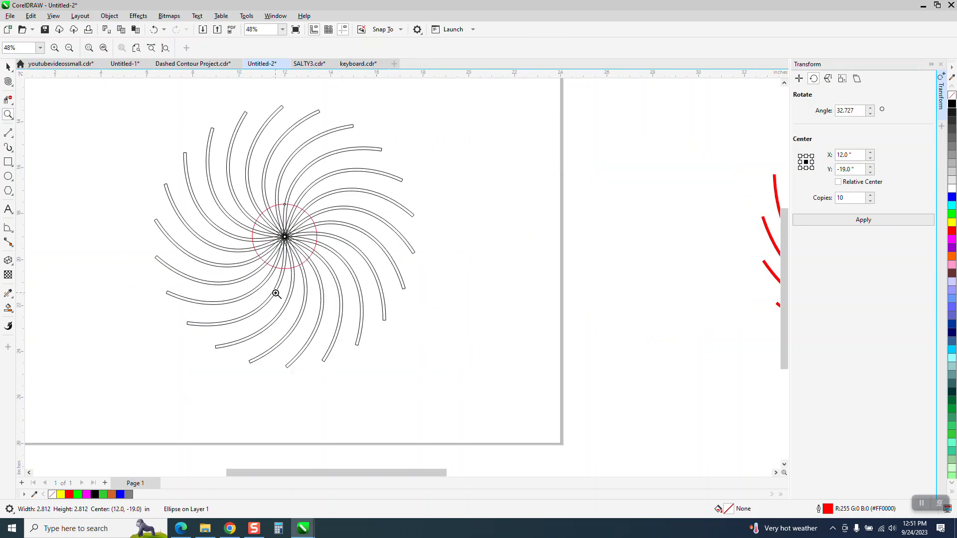
click(8, 308)
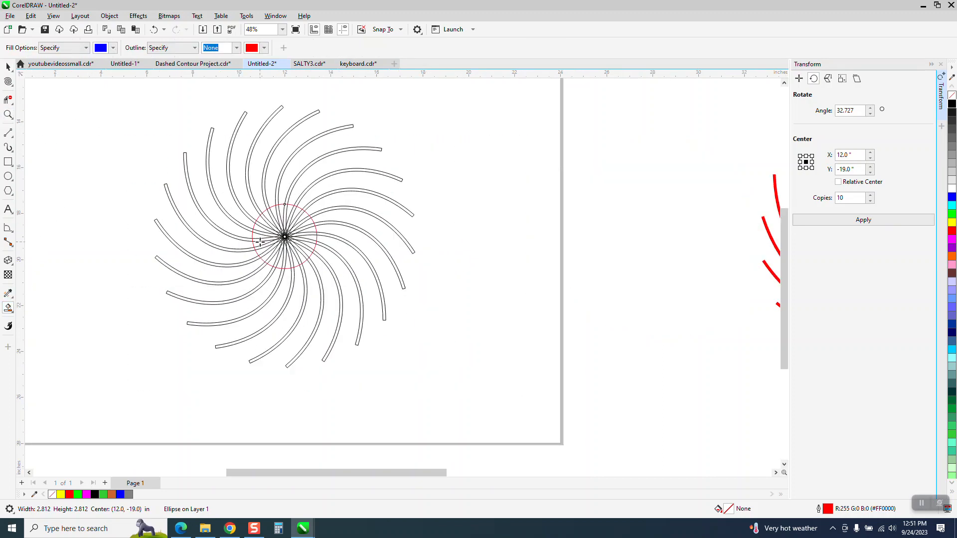
scroll(156, 228, down, 1)
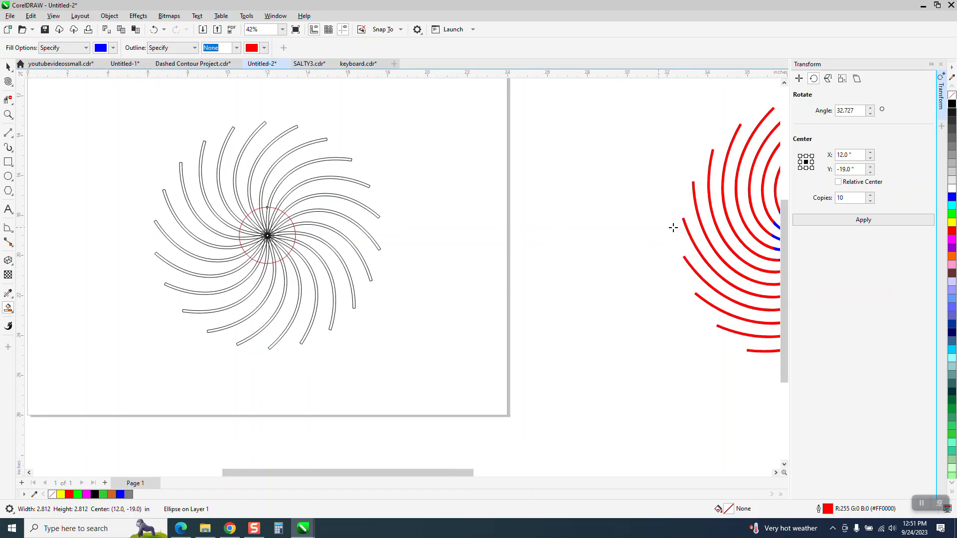
click(263, 215)
key(Right)
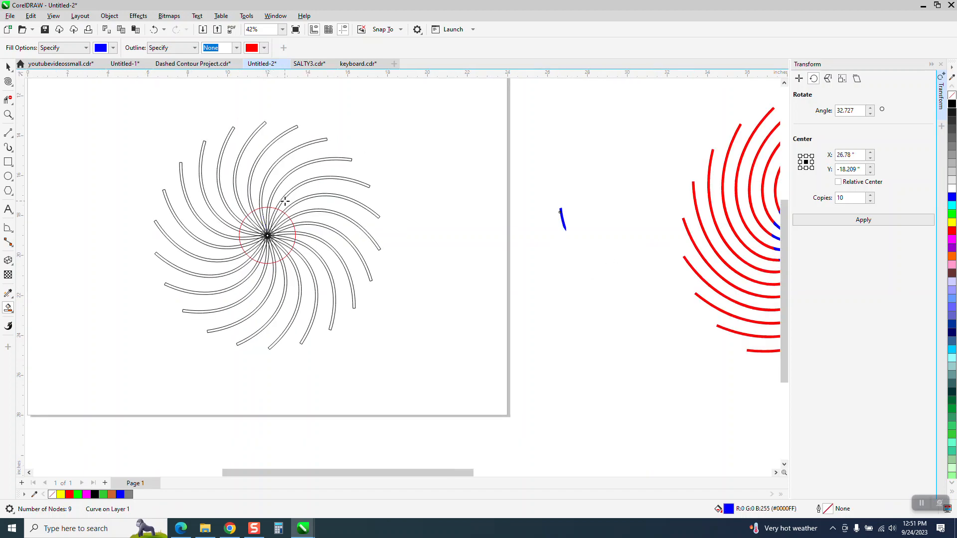
Set the Smart Fill colour to red and fill the outer parts of two neighbouring arms, nudging each filled piece to the right
click(113, 48)
click(192, 110)
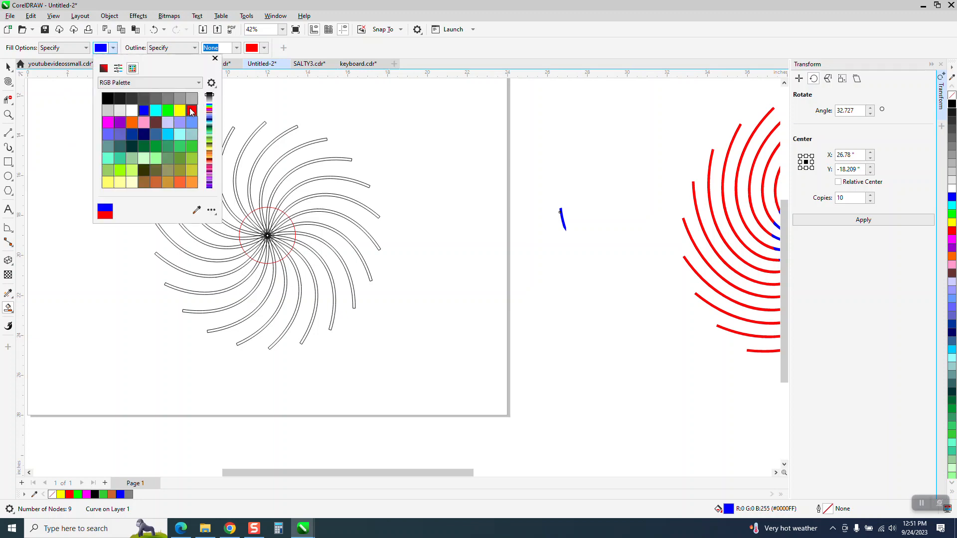
click(250, 203)
click(250, 203)
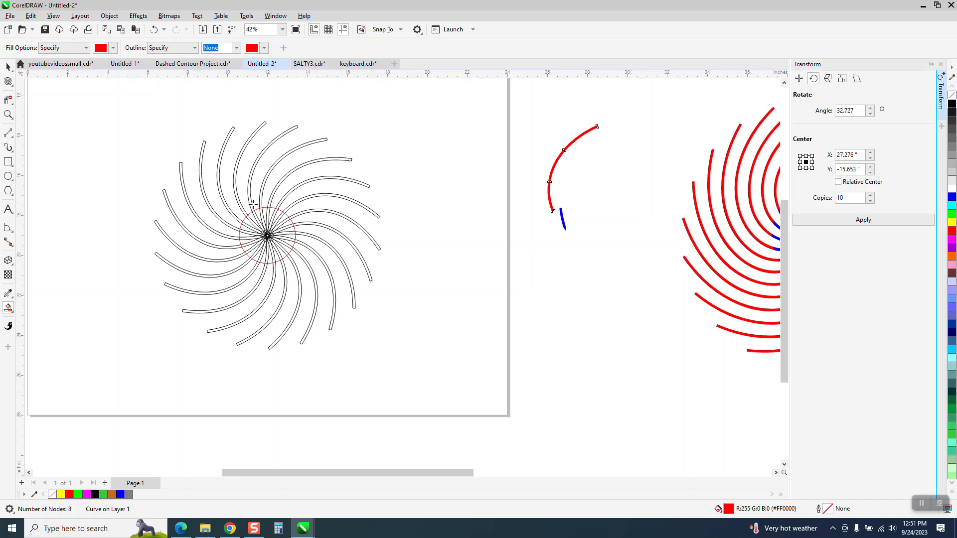
click(261, 202)
Delete the extra red arc that does not meet the blue piece, and group the remaining red and blue pieces
click(8, 67)
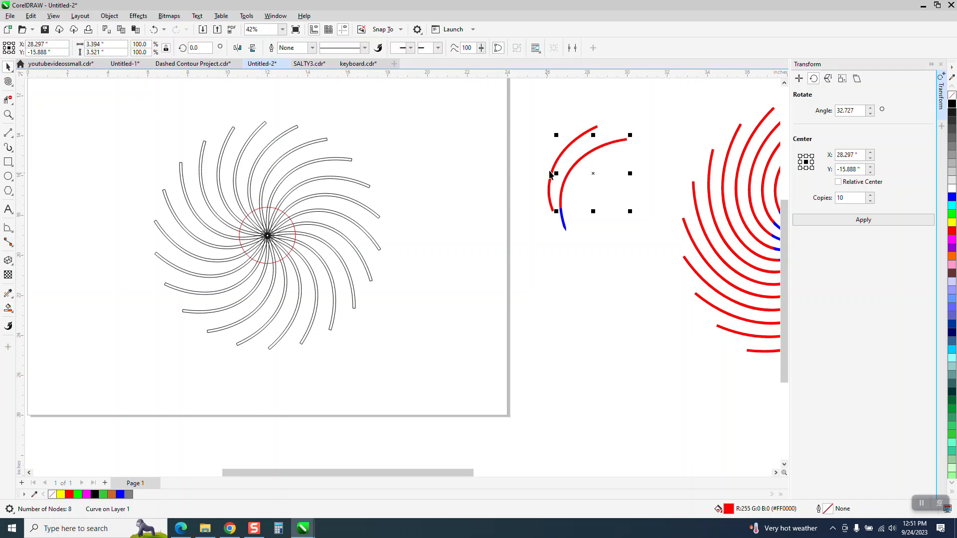
key(Delete)
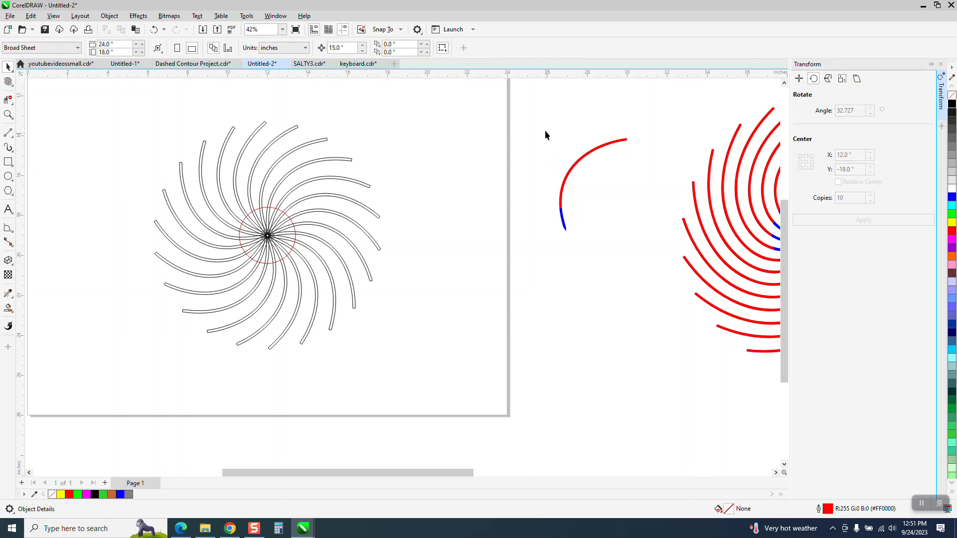
drag(614, 251, 649, 303)
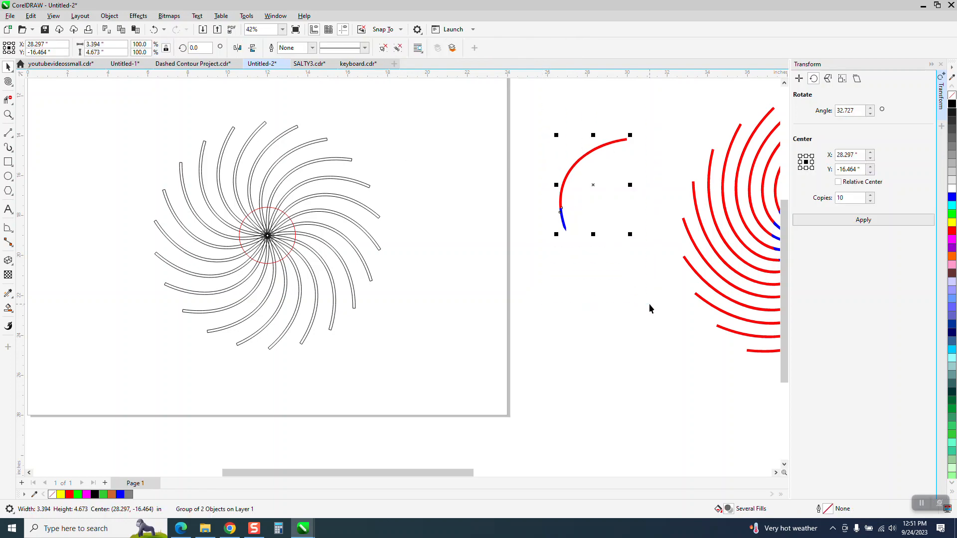
Move the outlined swirl and its circle 15 inches down off the page, and the red and blue arm 15 inches left onto it
scroll(121, 96, down, 2)
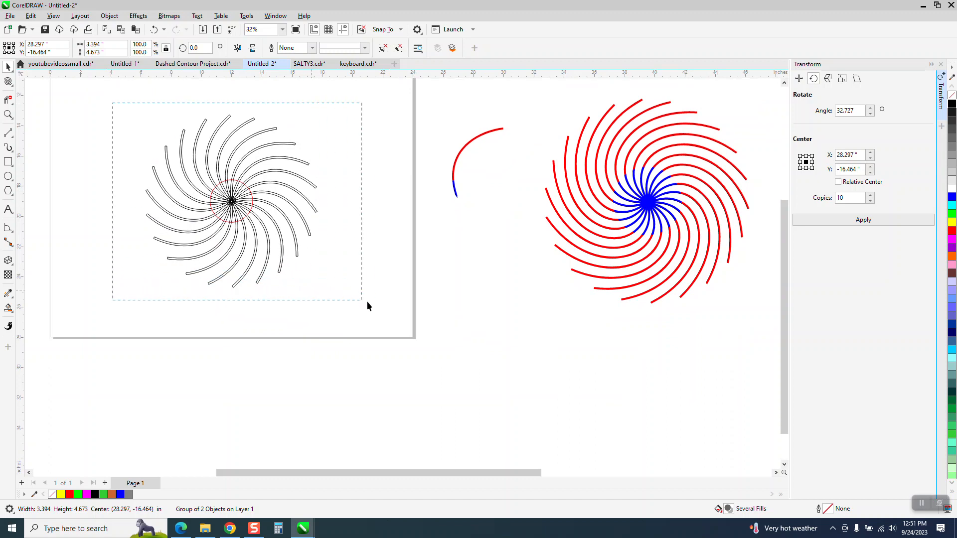
drag(352, 297, 386, 303)
key(shift+Down)
drag(417, 95, 541, 242)
key(shift+Left)
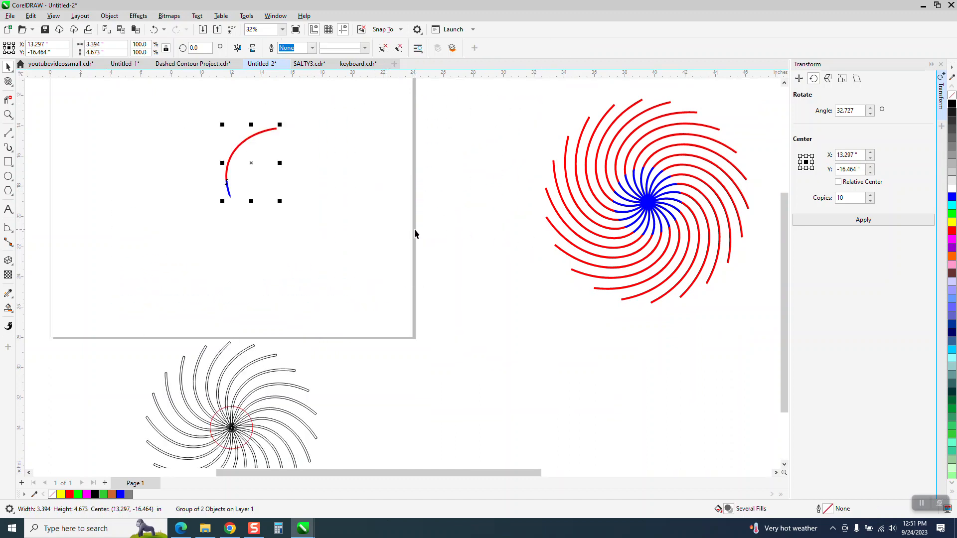
Move the rotation centre of the red and blue arm to the tip of its blue end
click(8, 114)
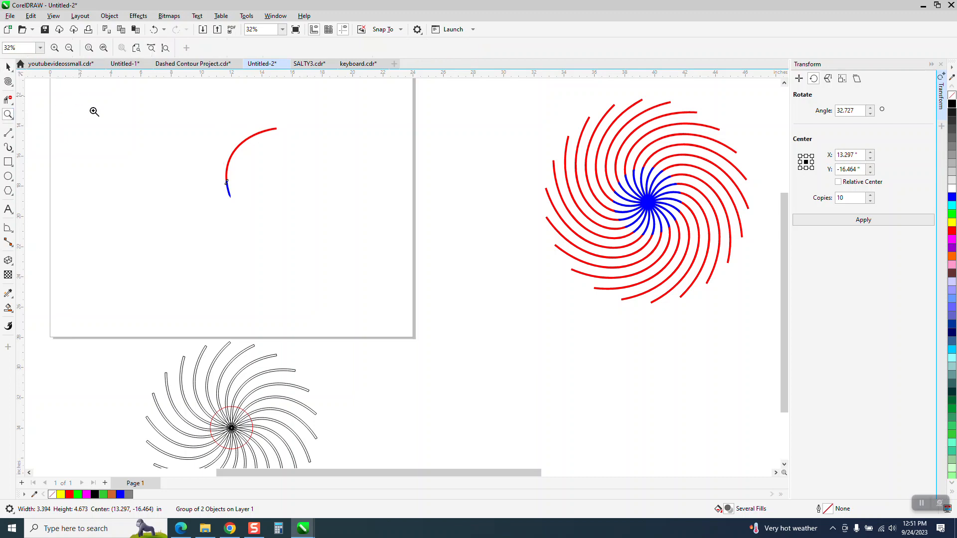
drag(93, 111, 399, 239)
click(8, 66)
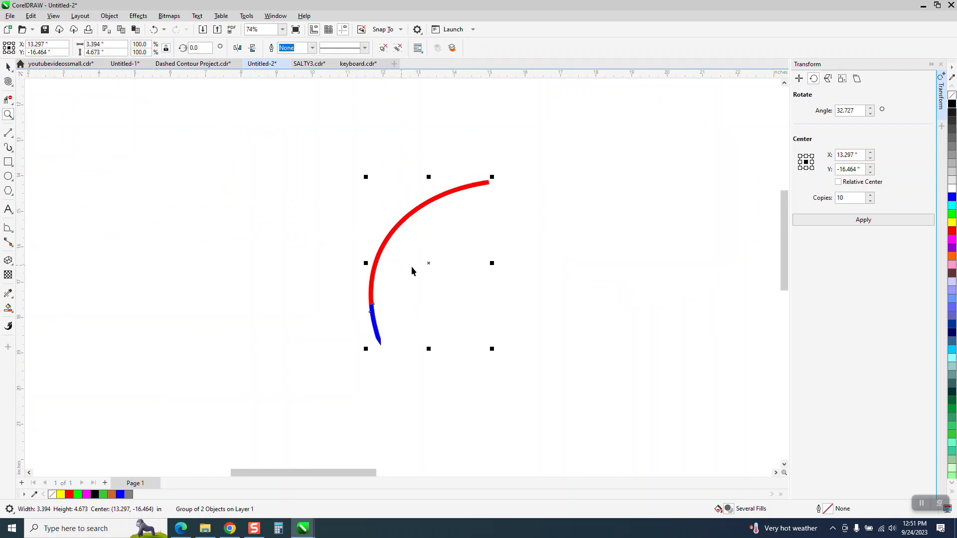
click(429, 264)
mouse_move(429, 264)
mouse_down()
mouse_move(397, 344)
mouse_move(380, 345)
mouse_up()
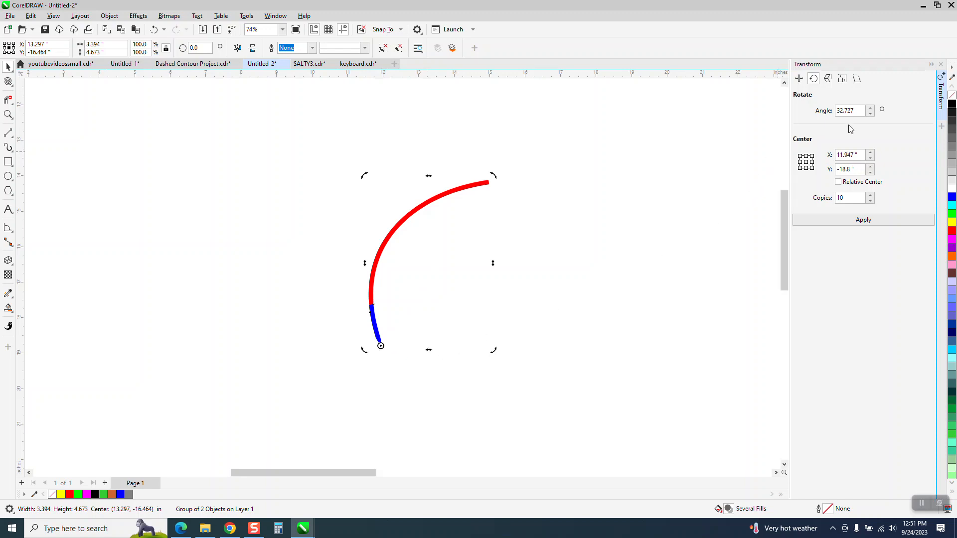
Rotate the arm by 16.364° around its blue tip with 21 copies to form the full pinwheel
drag(856, 110, 823, 120)
text(3)
click(863, 200)
click(869, 223)
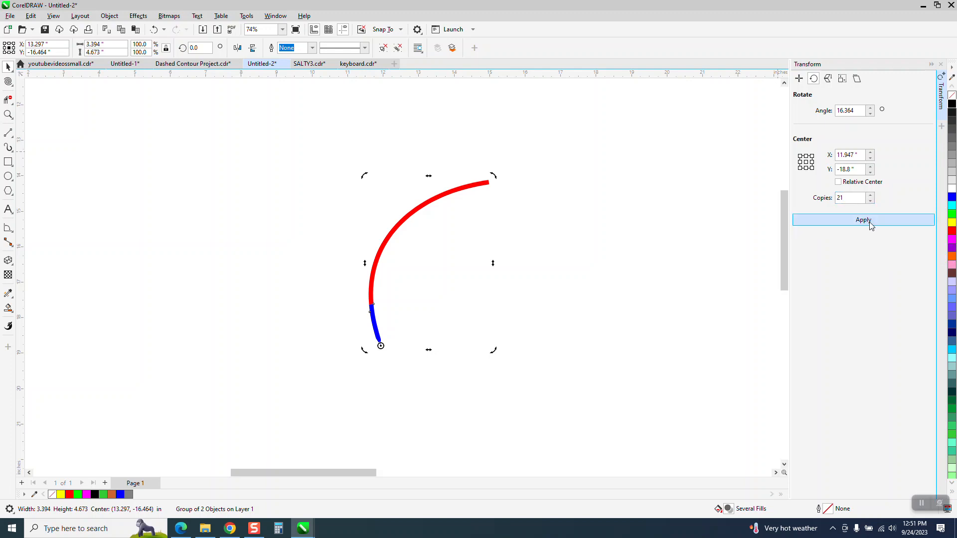
click(76, 199)
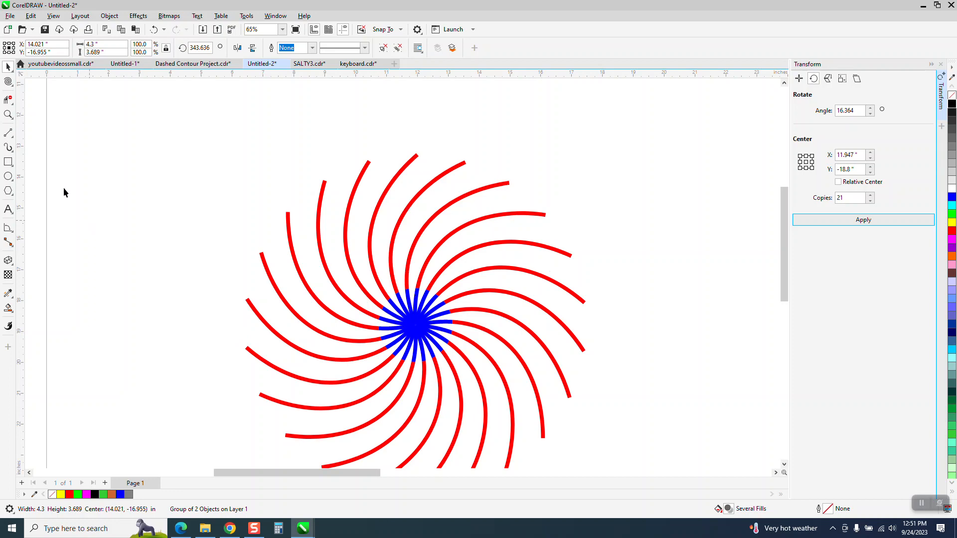
Examine how the red and blue pieces meet along the arms, and compare the new pinwheel with the neighbouring ones
click(8, 114)
drag(394, 282, 427, 296)
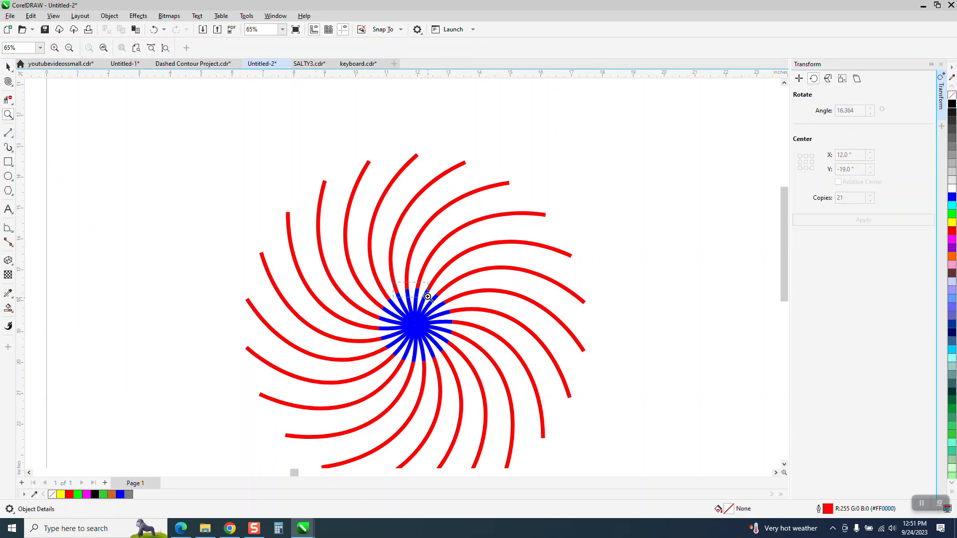
scroll(618, 277, up, 5)
scroll(619, 274, down, 5)
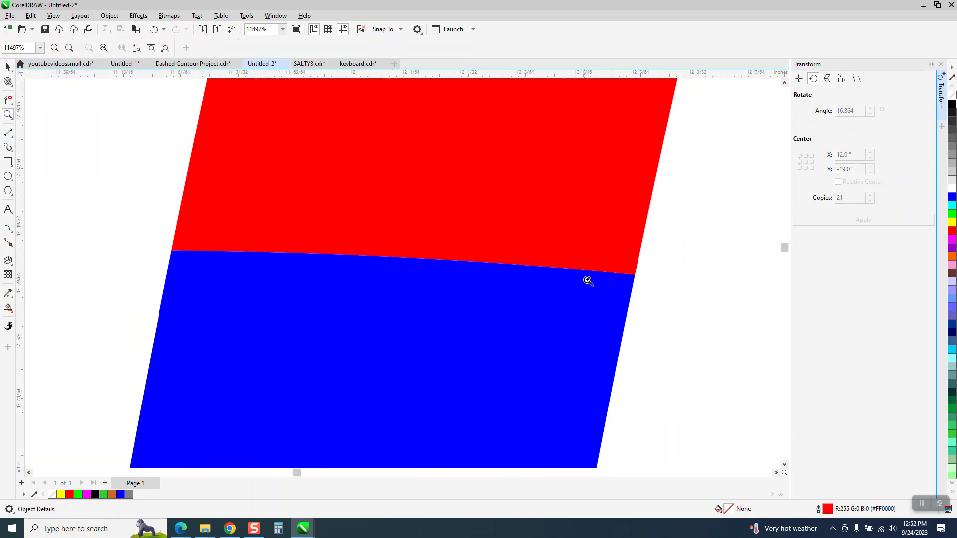
scroll(387, 237, down, 5)
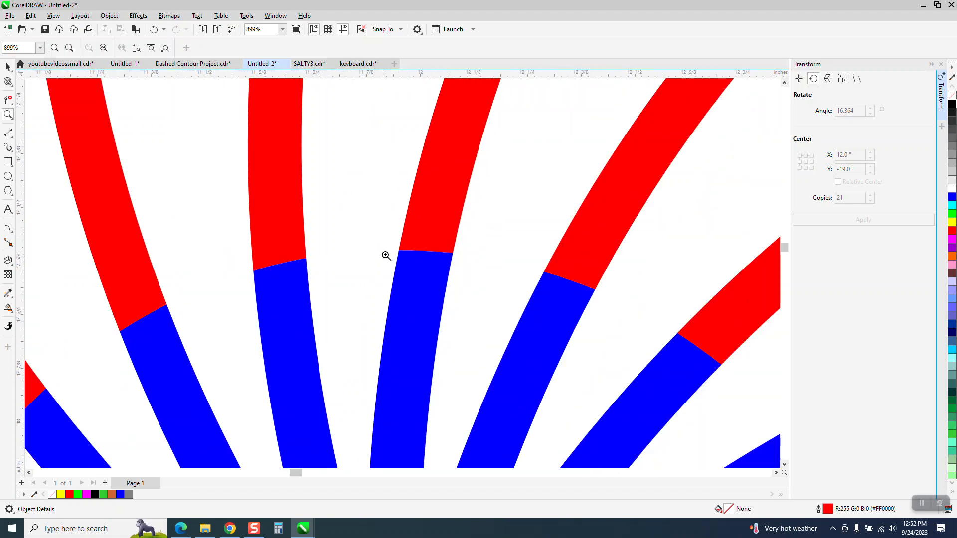
scroll(376, 228, down, 5)
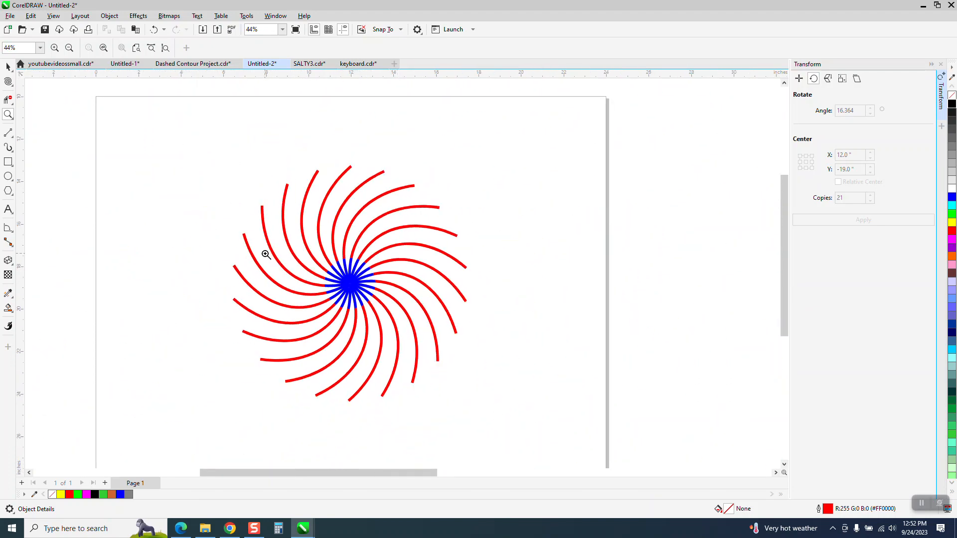
scroll(334, 361, down, 2)
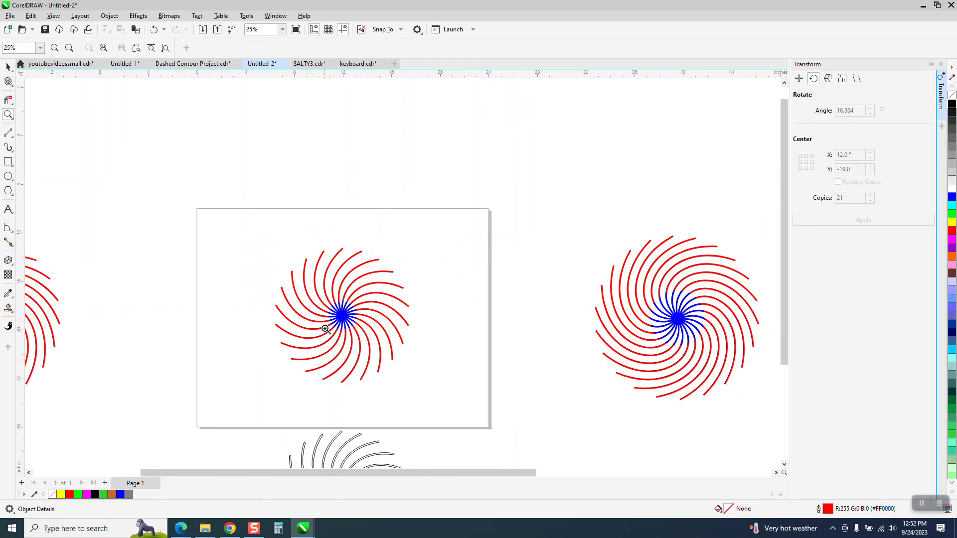
scroll(325, 329, down, 1)
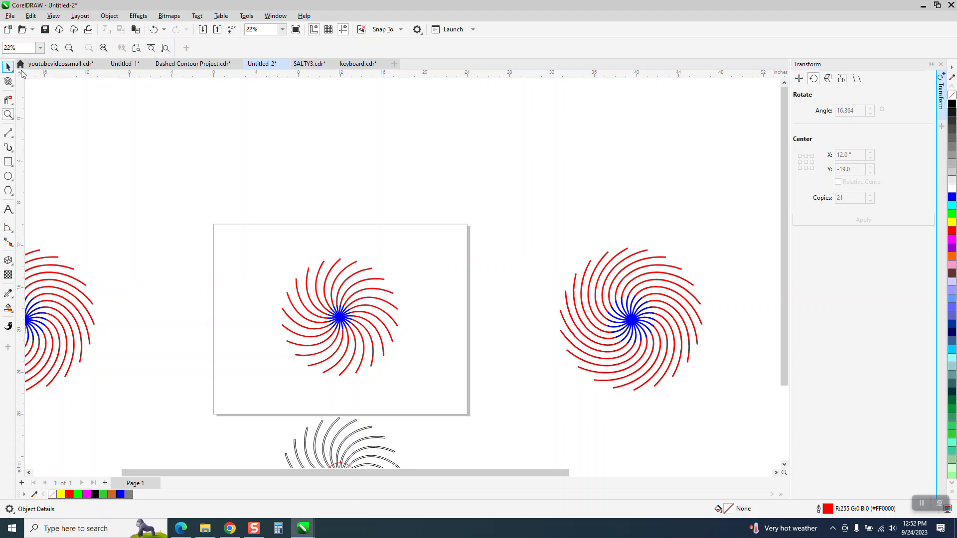
Try removing the fill from all the arms of the pinwheel on the page and inspect its centre
click(8, 67)
drag(237, 248, 470, 398)
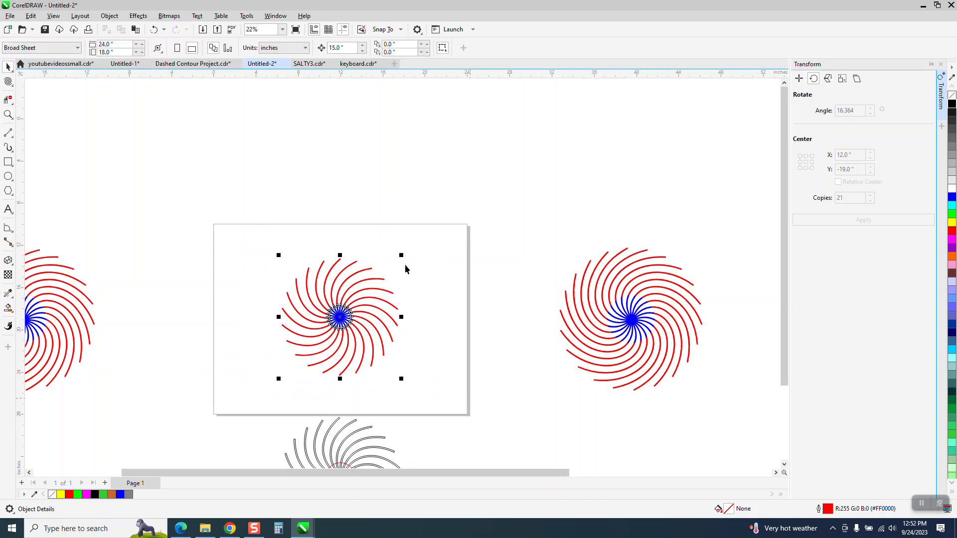
scroll(399, 273, down, 1)
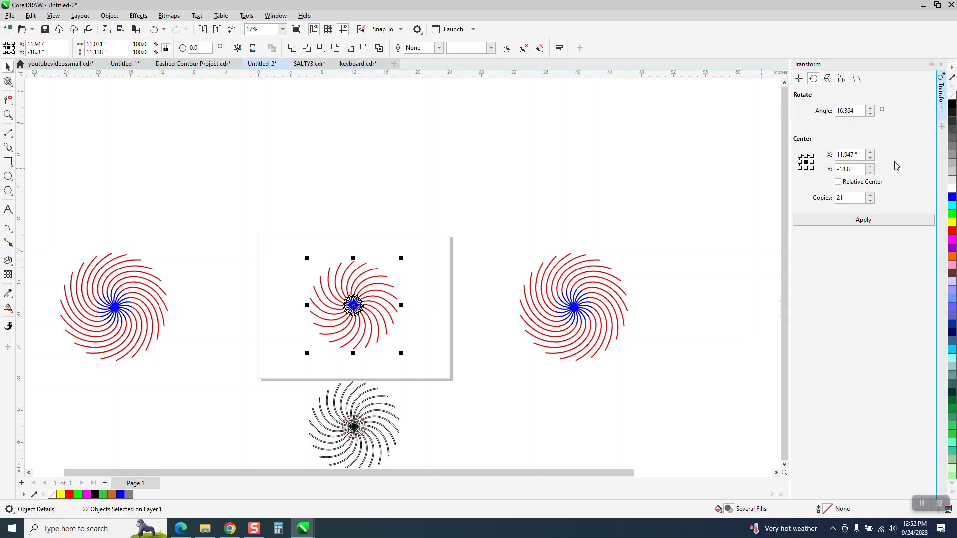
click(952, 97)
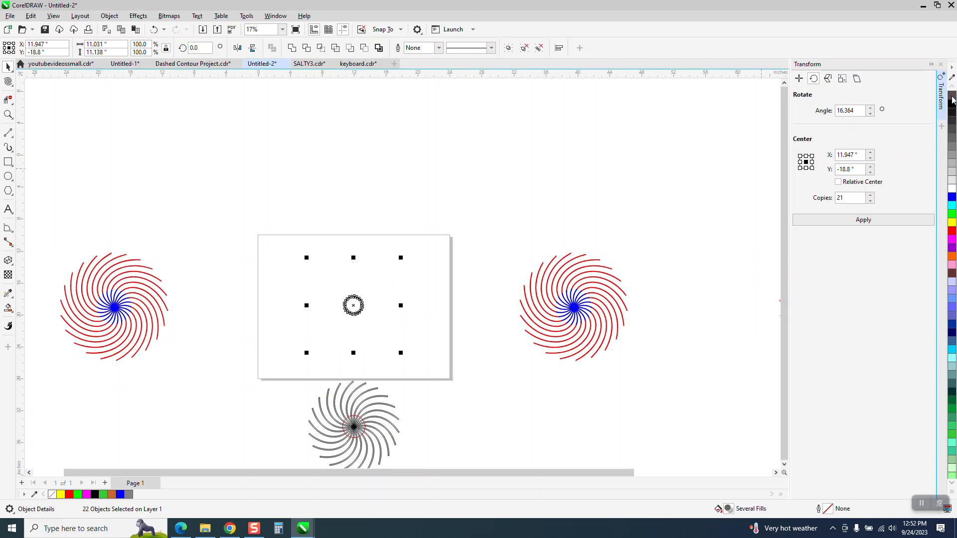
key(z)
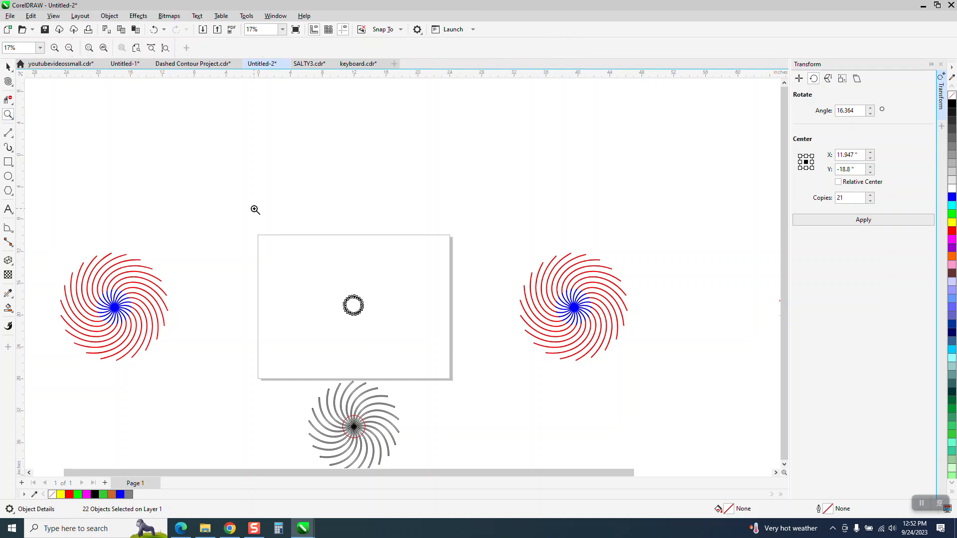
drag(309, 280, 411, 340)
click(8, 66)
Undo the fill removal on the pinwheel's arms
click(154, 30)
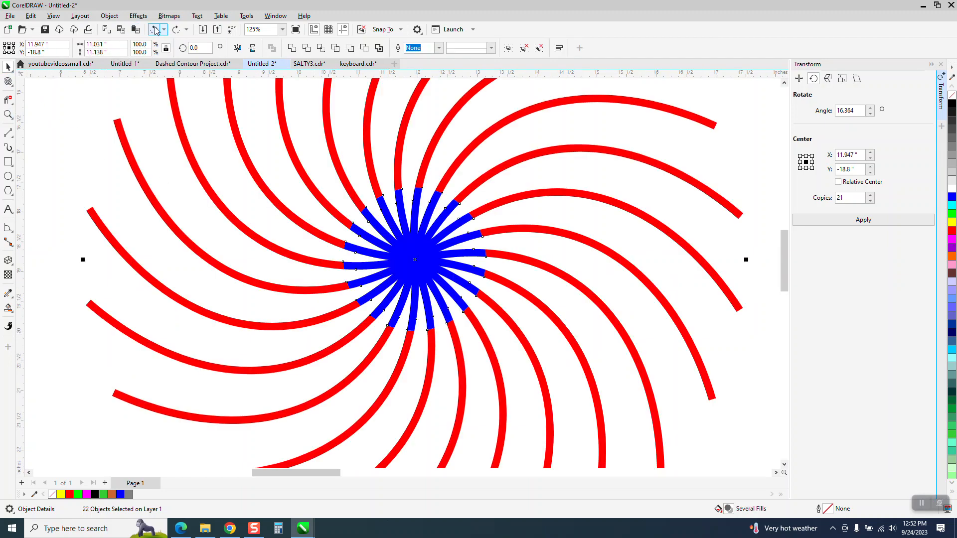
scroll(309, 305, down, 3)
scroll(340, 331, down, 1)
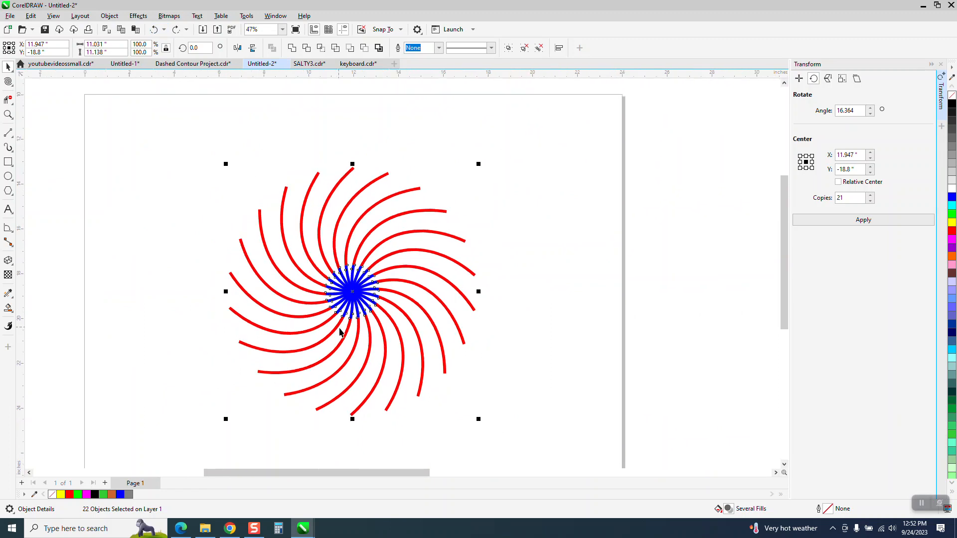